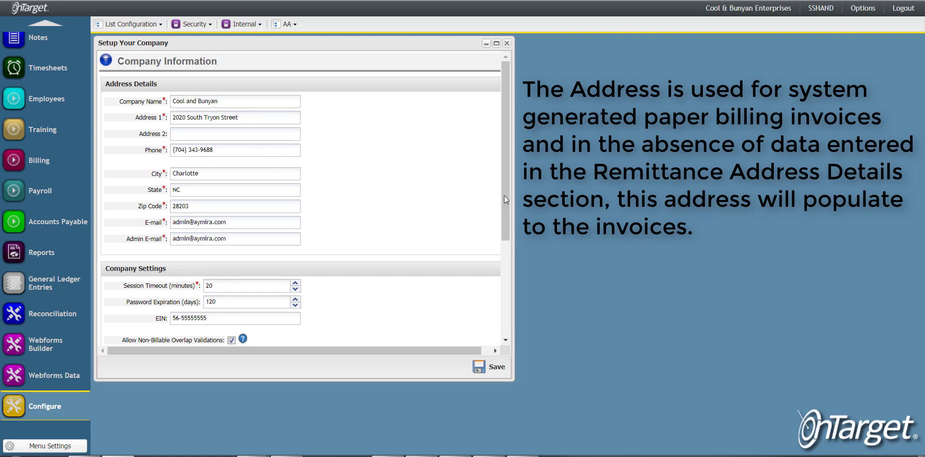
Review the company's address details, remittance address details and admin e-mail field in the company setup
{"action": "left_click_drag", "start_coordinate": [504, 195], "coordinate": [512, 314]}
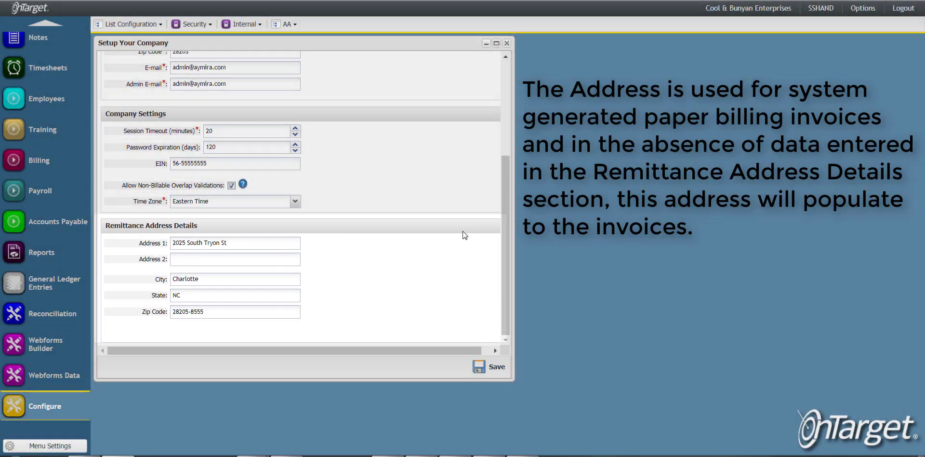
{"action": "left_click_drag", "start_coordinate": [506, 211], "coordinate": [504, 125]}
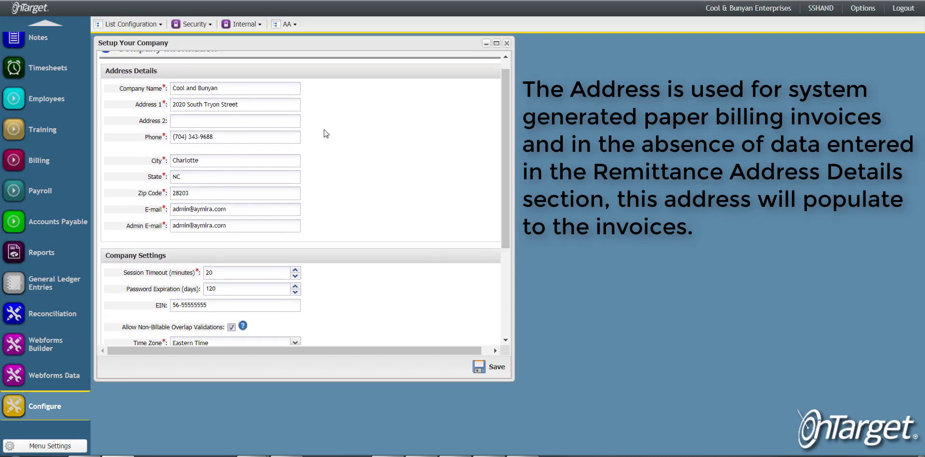
{"action": "left_click_drag", "start_coordinate": [240, 104], "coordinate": [169, 106]}
{"action": "left_click", "coordinate": [370, 88]}
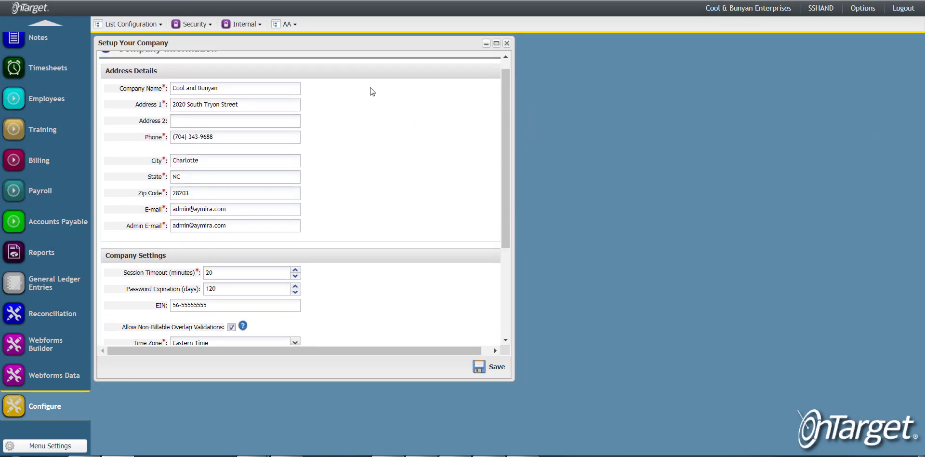
{"action": "left_click_drag", "start_coordinate": [226, 225], "coordinate": [171, 225]}
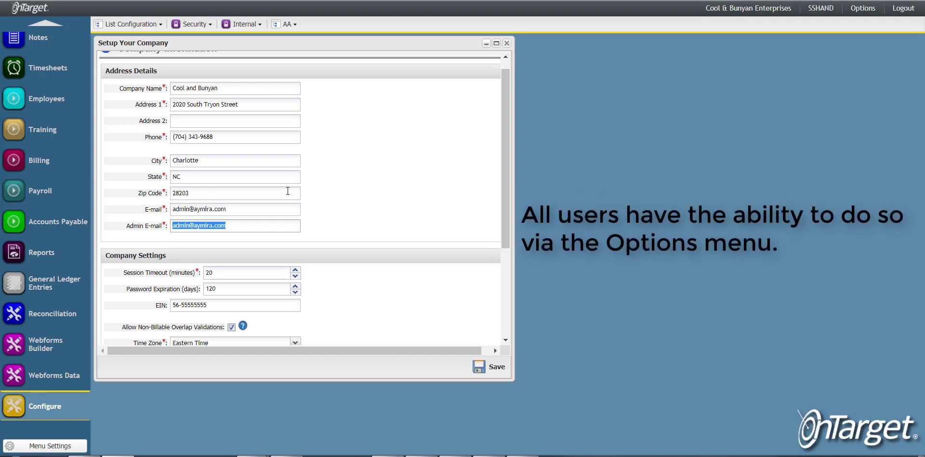
View the support form for contacting the security administrator, and close it without submitting
{"action": "left_click", "coordinate": [862, 9]}
{"action": "mouse_move", "coordinate": [845, 150]}
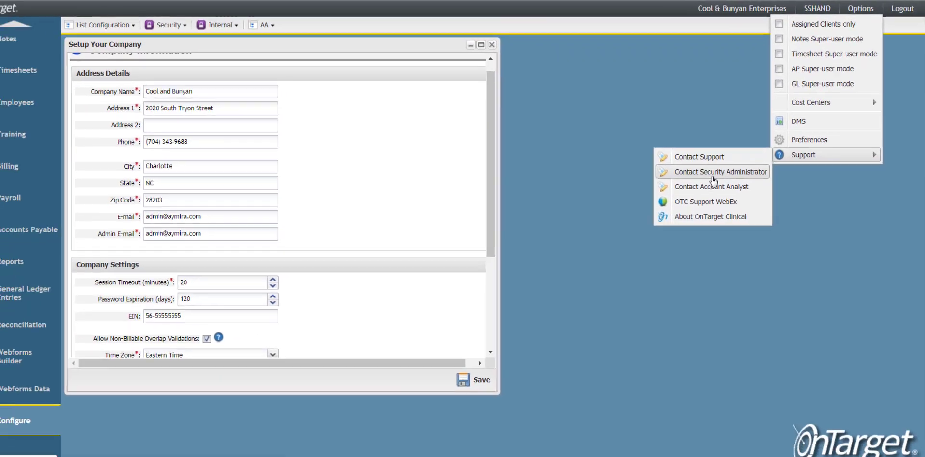
{"action": "left_click", "coordinate": [674, 204]}
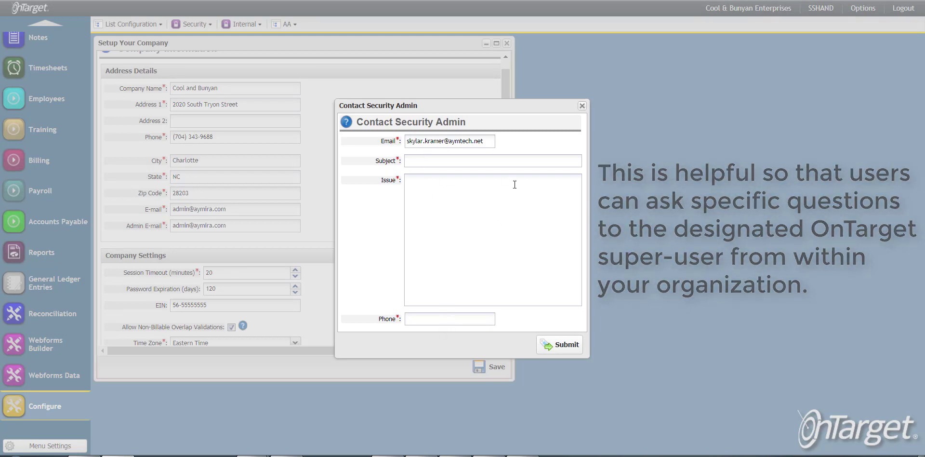
{"action": "left_click", "coordinate": [581, 107]}
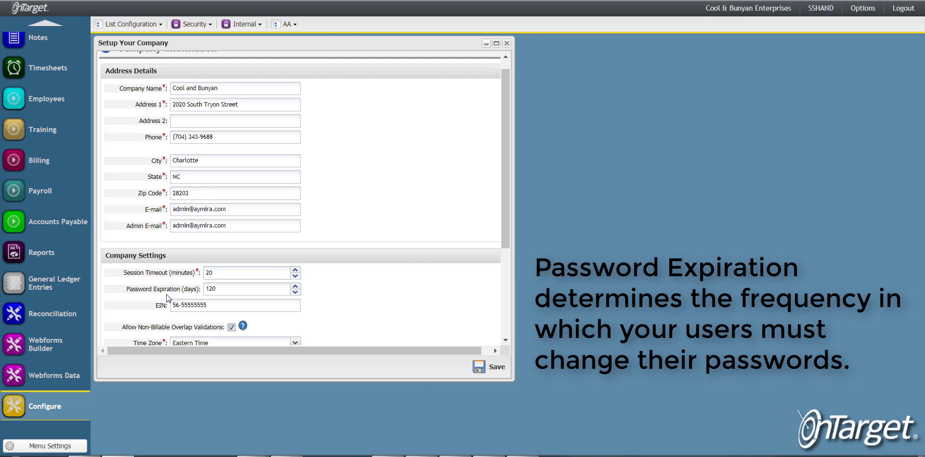
Close the company setup and open the Wilmington cost center's details from the global configuration lists
{"action": "left_click_drag", "start_coordinate": [505, 220], "coordinate": [506, 313]}
{"action": "left_click", "coordinate": [507, 43]}
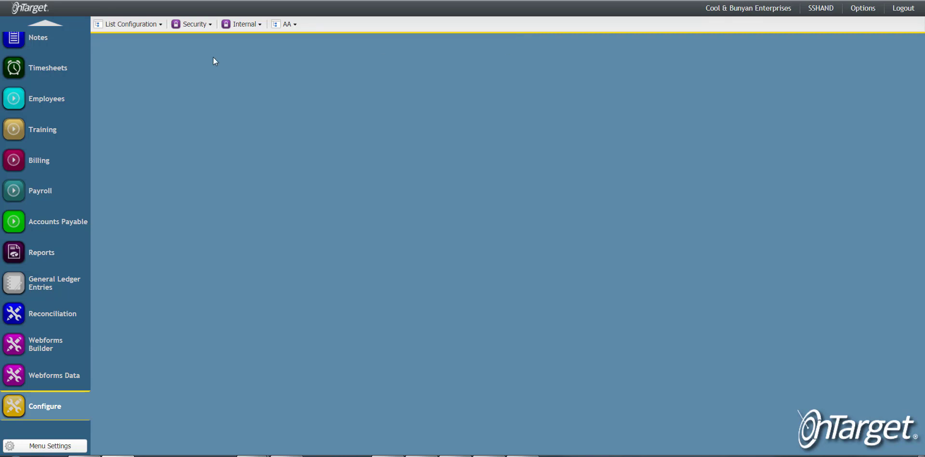
{"action": "left_click", "coordinate": [130, 23]}
{"action": "mouse_move", "coordinate": [150, 44]}
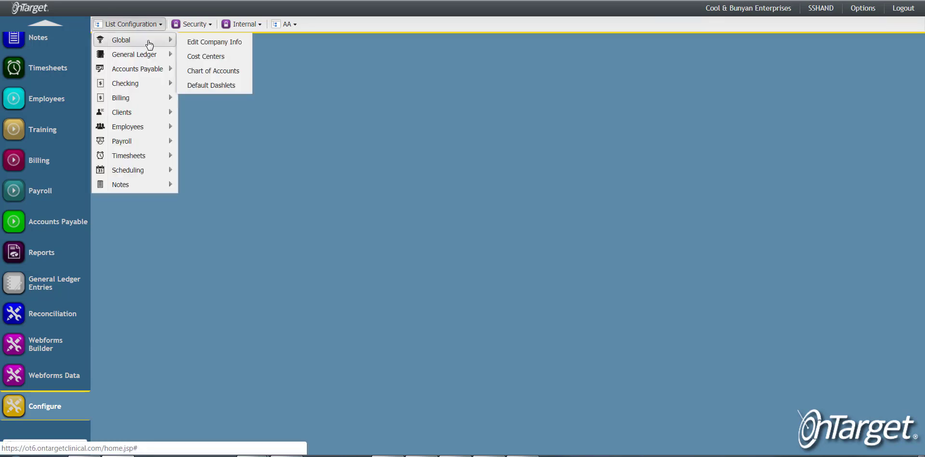
{"action": "left_click", "coordinate": [207, 61]}
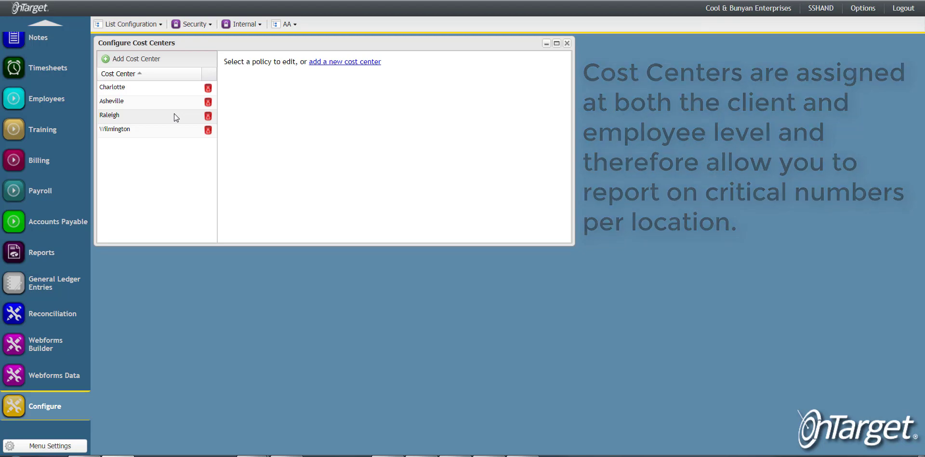
{"action": "left_click", "coordinate": [160, 132]}
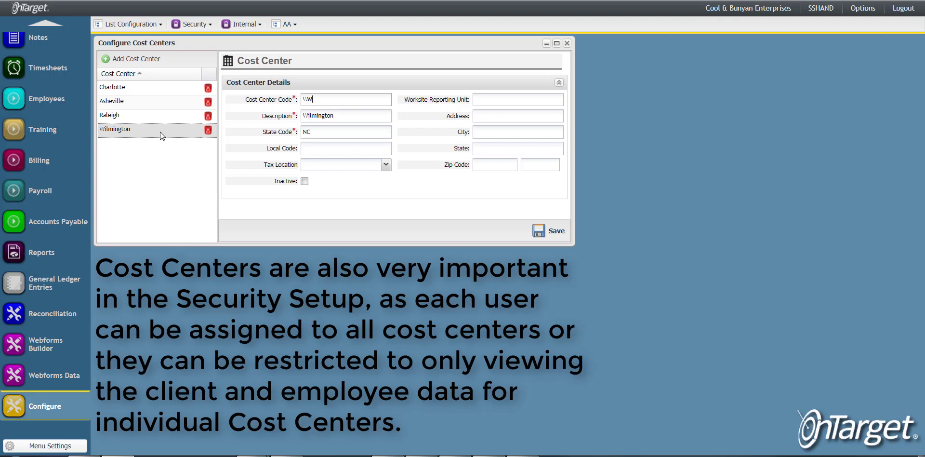
Check the cost center assignments of the DemoBiller user in the security user configuration, and close it
{"action": "left_click", "coordinate": [192, 24]}
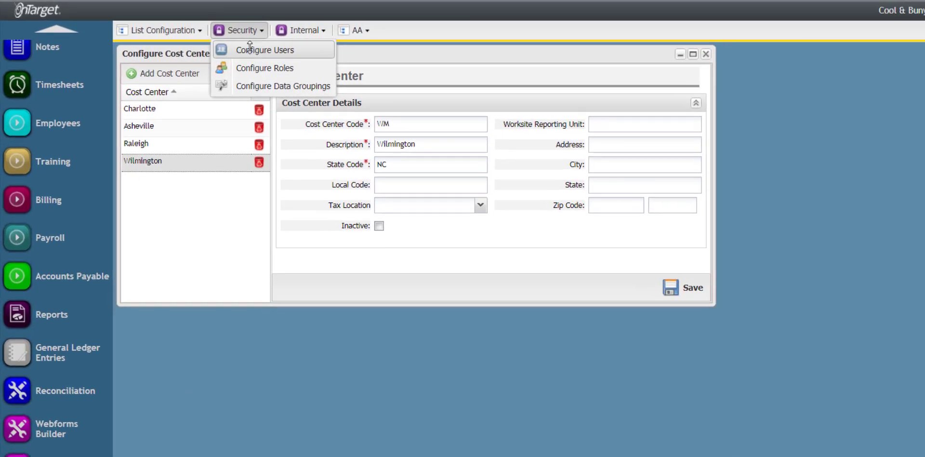
{"action": "left_click", "coordinate": [249, 49]}
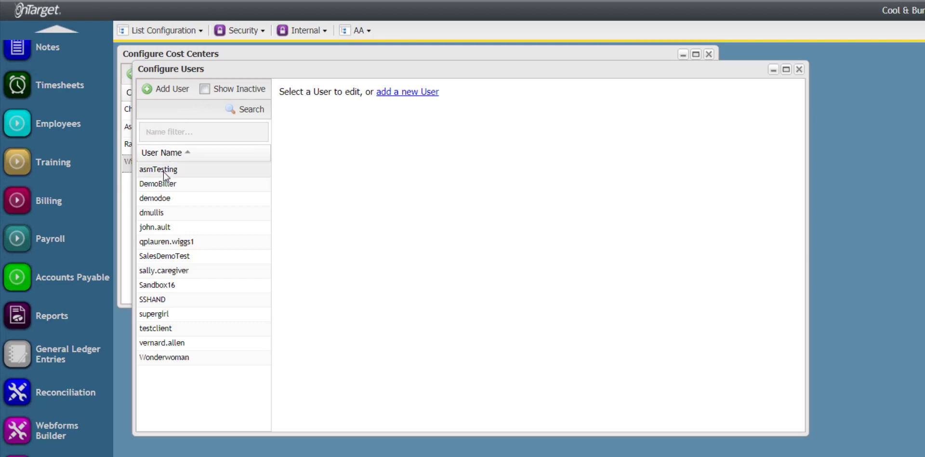
{"action": "left_click", "coordinate": [164, 184]}
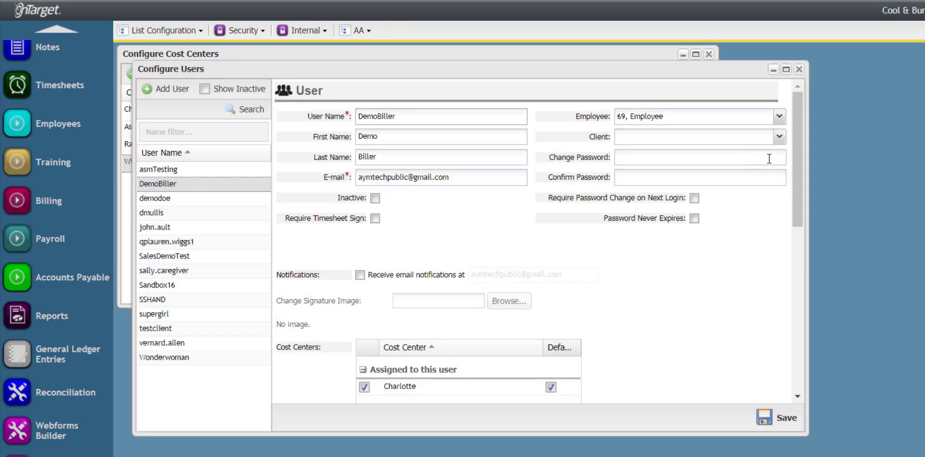
{"action": "left_click_drag", "start_coordinate": [797, 185], "coordinate": [799, 282]}
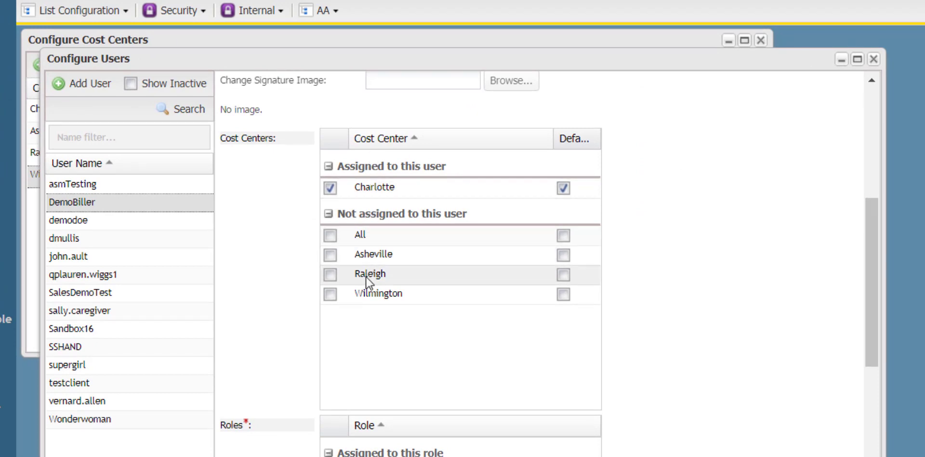
{"action": "left_click", "coordinate": [873, 59]}
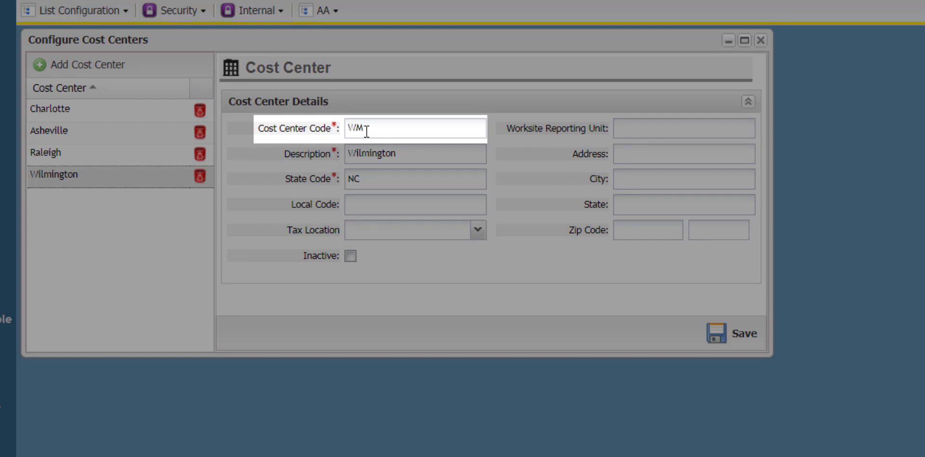
Examine the Wilmington cost center's description and close the cost center configuration without saving
{"action": "left_click", "coordinate": [390, 154]}
{"action": "left_click_drag", "start_coordinate": [391, 154], "coordinate": [336, 155]}
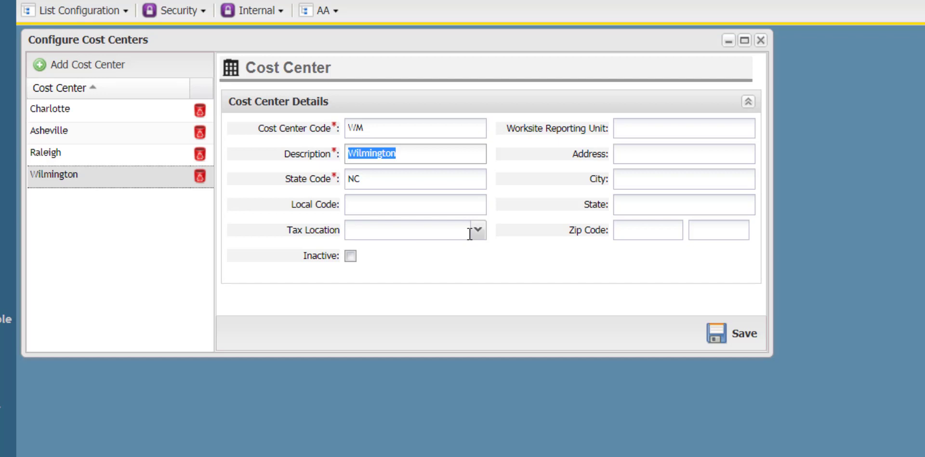
{"action": "left_click", "coordinate": [760, 40]}
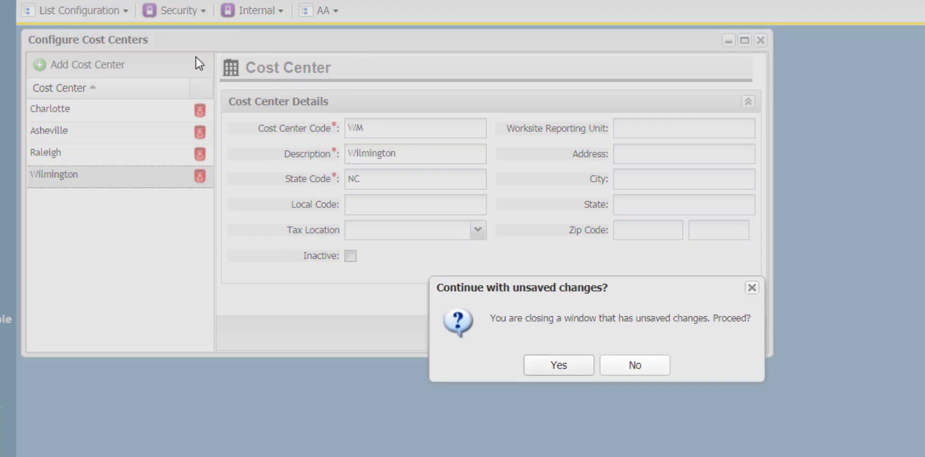
{"action": "left_click", "coordinate": [528, 370]}
Open the global chart of accounts and sort the accounts by account number and by type
{"action": "left_click", "coordinate": [118, 11]}
{"action": "mouse_move", "coordinate": [127, 44]}
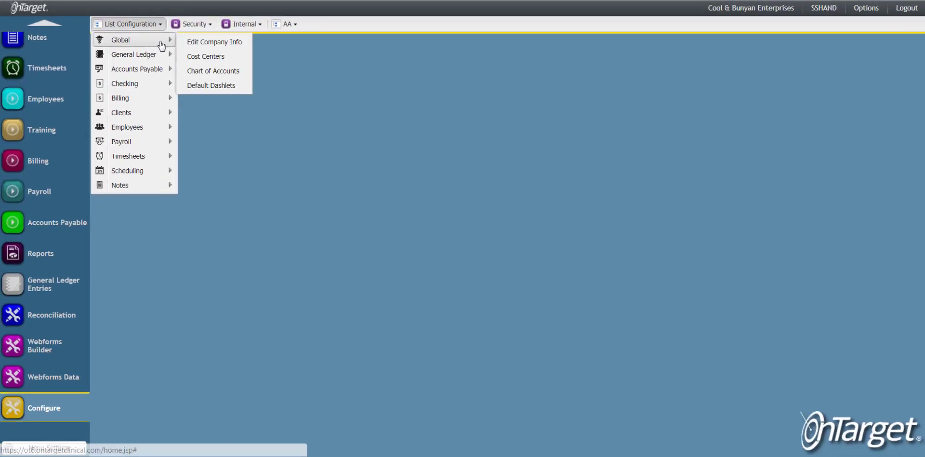
{"action": "left_click", "coordinate": [205, 78]}
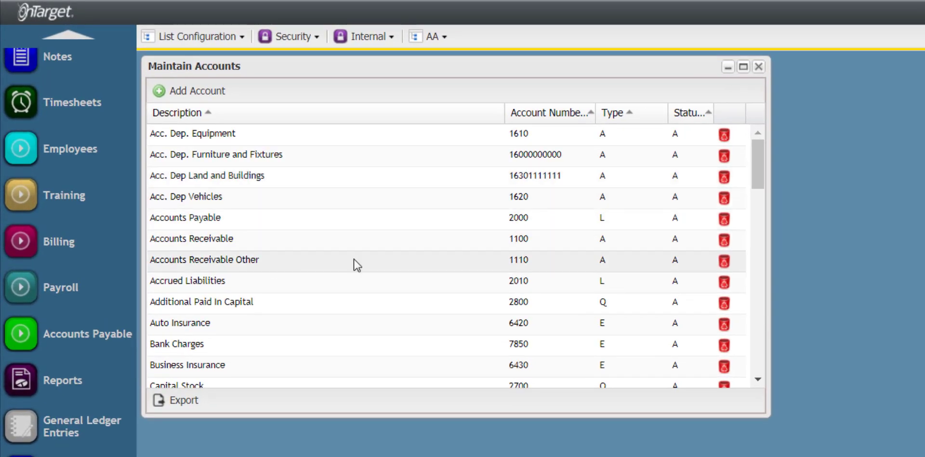
{"action": "left_click", "coordinate": [554, 113]}
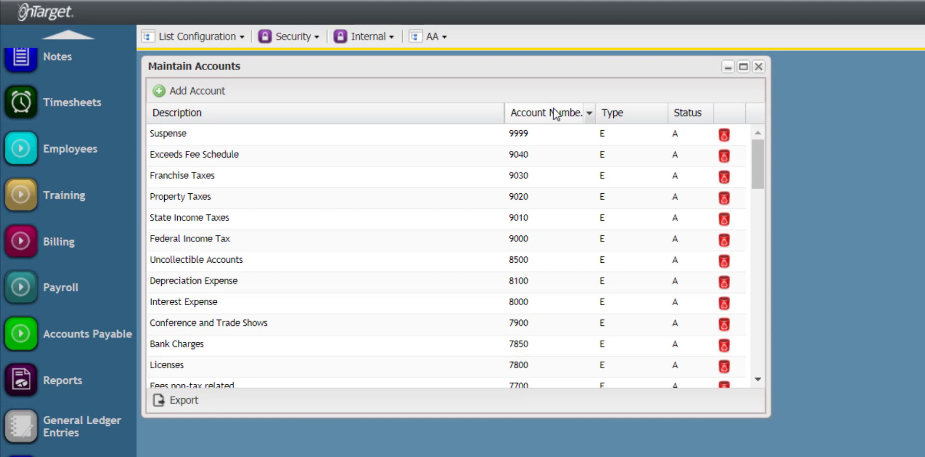
{"action": "left_click", "coordinate": [624, 119]}
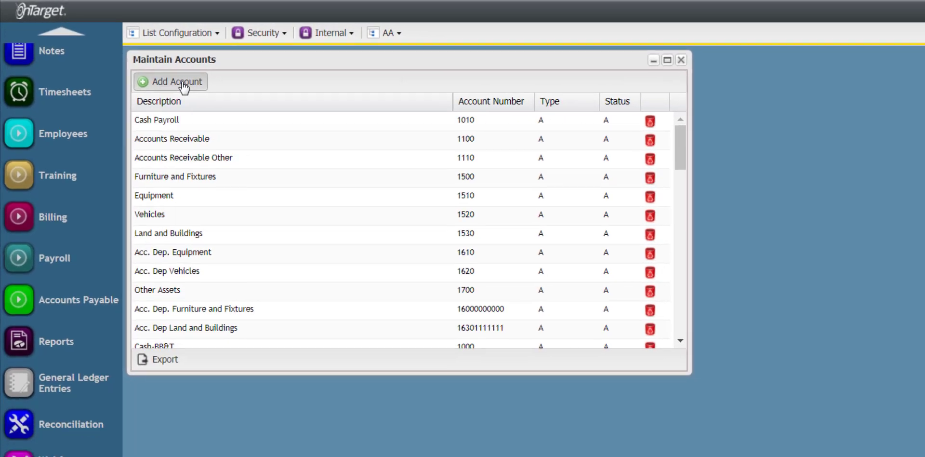
Start a new account row to view the available account types, cancel it and close the chart of accounts
{"action": "left_click", "coordinate": [204, 96]}
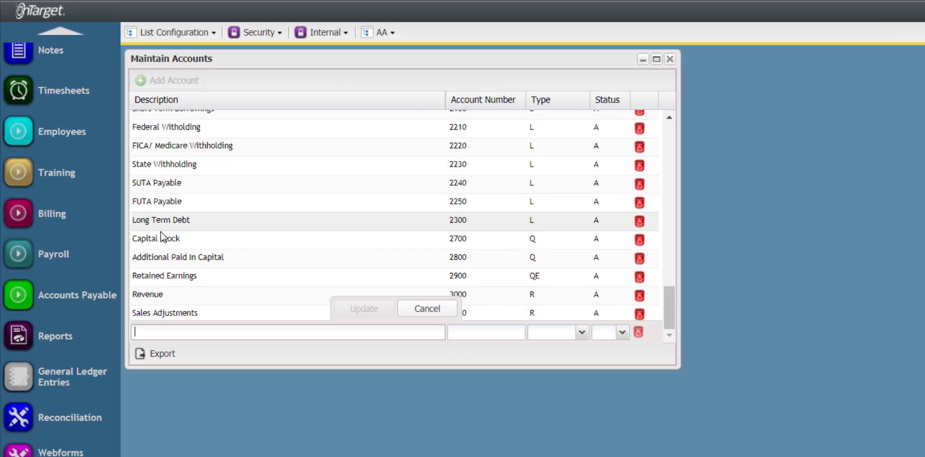
{"action": "left_click", "coordinate": [147, 332]}
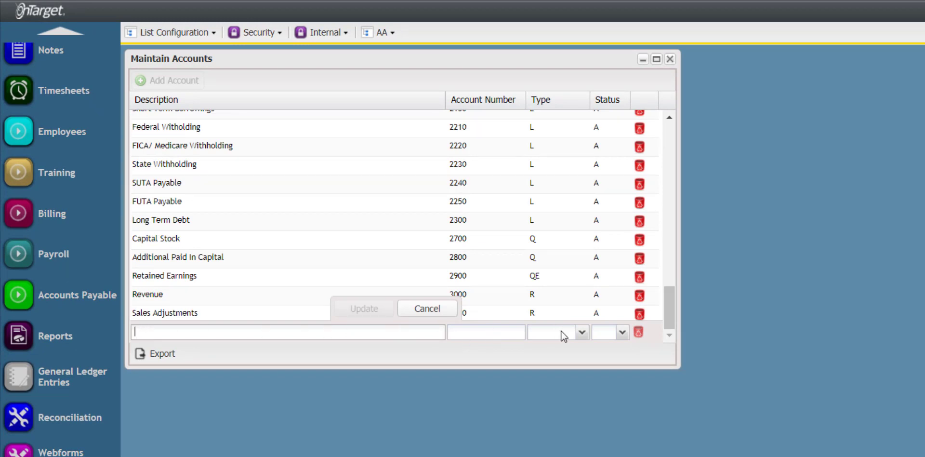
{"action": "left_click", "coordinate": [582, 332]}
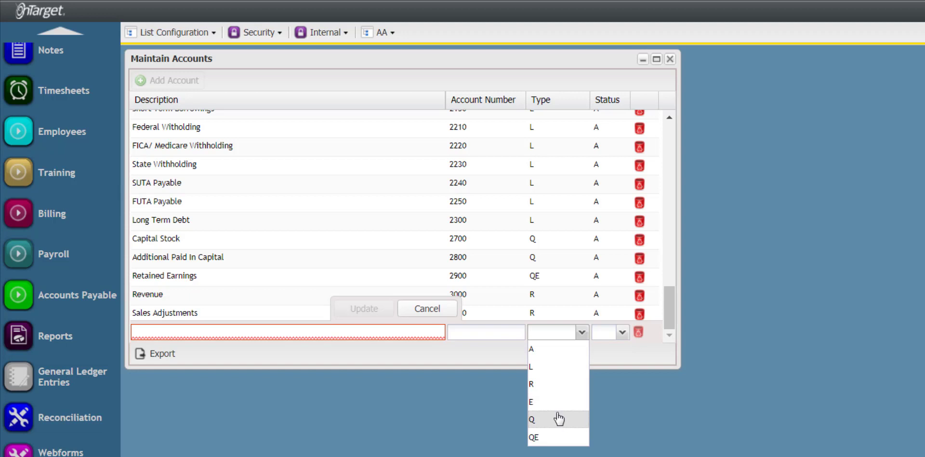
{"action": "left_click", "coordinate": [446, 314]}
{"action": "left_click", "coordinate": [669, 58]}
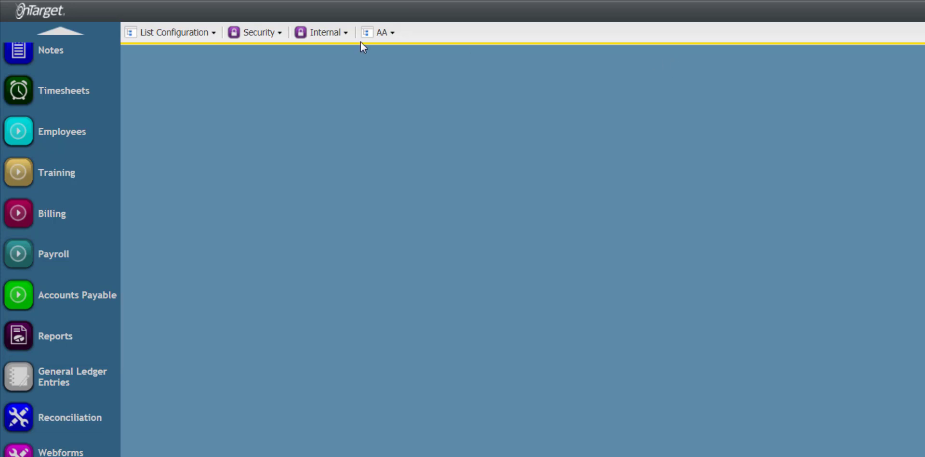
Open the default dashlets configuration from the global configuration lists
{"action": "left_click", "coordinate": [186, 34]}
{"action": "mouse_move", "coordinate": [215, 53]}
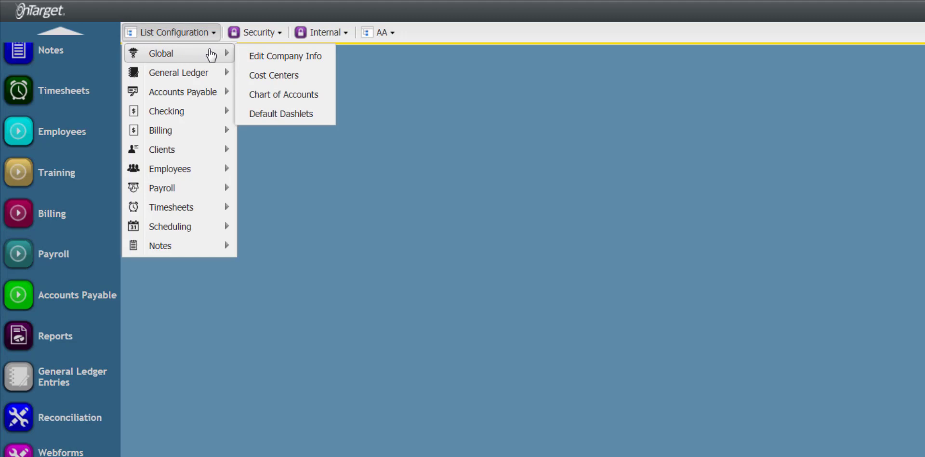
{"action": "left_click", "coordinate": [278, 120]}
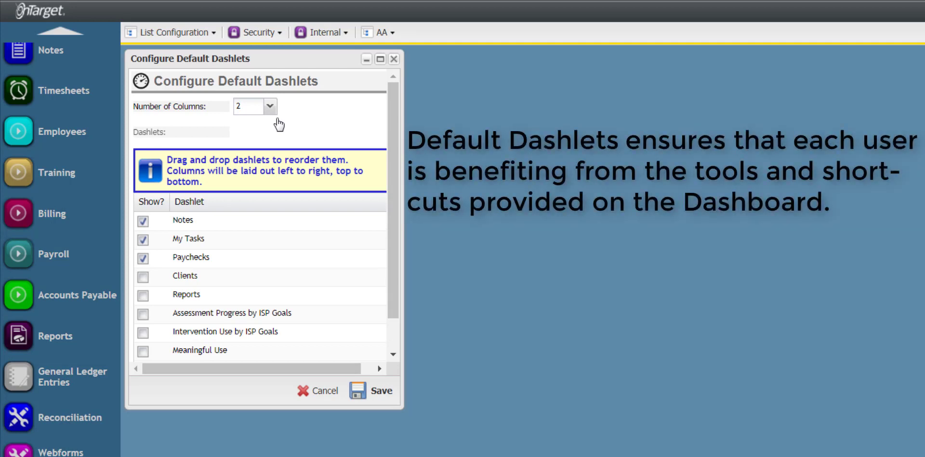
View the dashlets shown on the Dashboard and return to the default dashlets configuration
{"action": "left_click", "coordinate": [61, 33]}
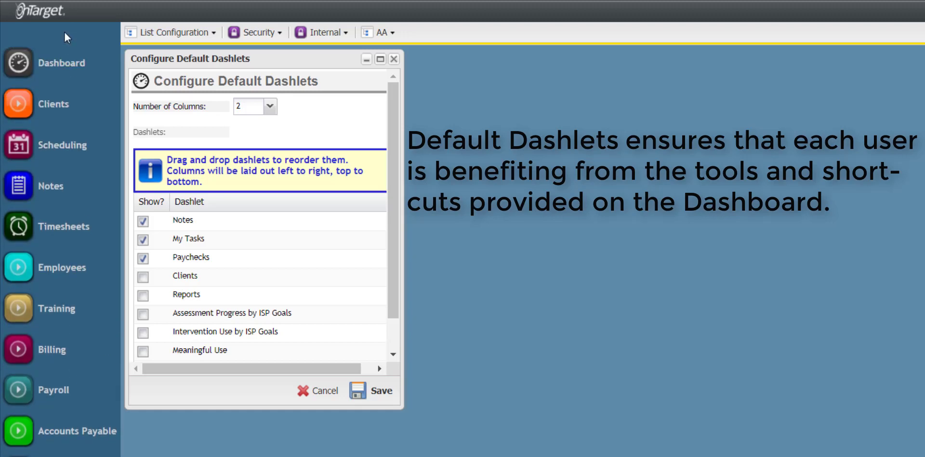
{"action": "left_click", "coordinate": [94, 77]}
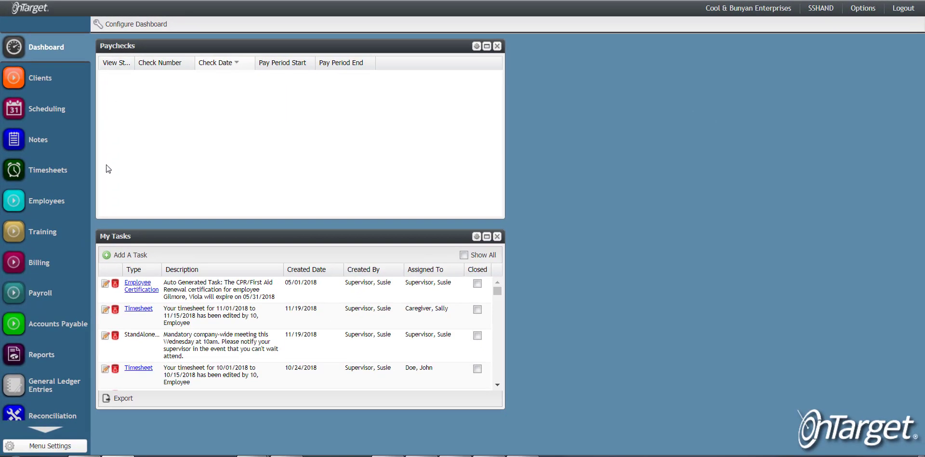
{"action": "left_click", "coordinate": [45, 427]}
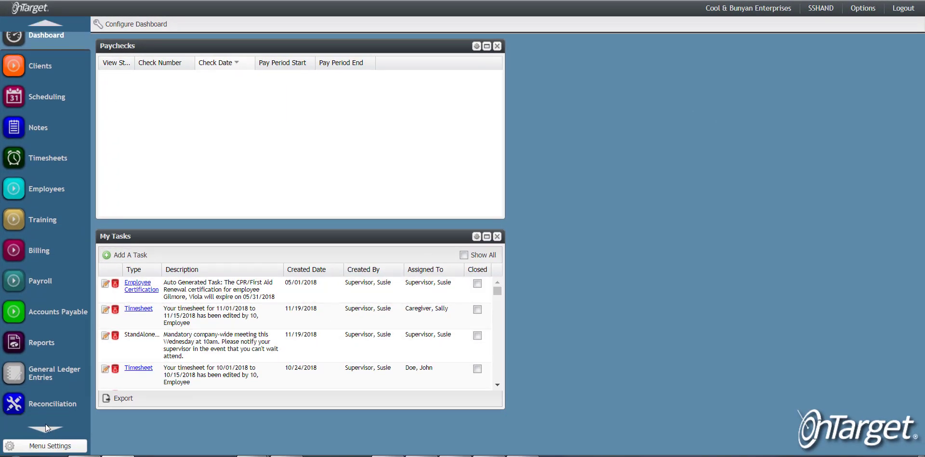
{"action": "left_click", "coordinate": [45, 423]}
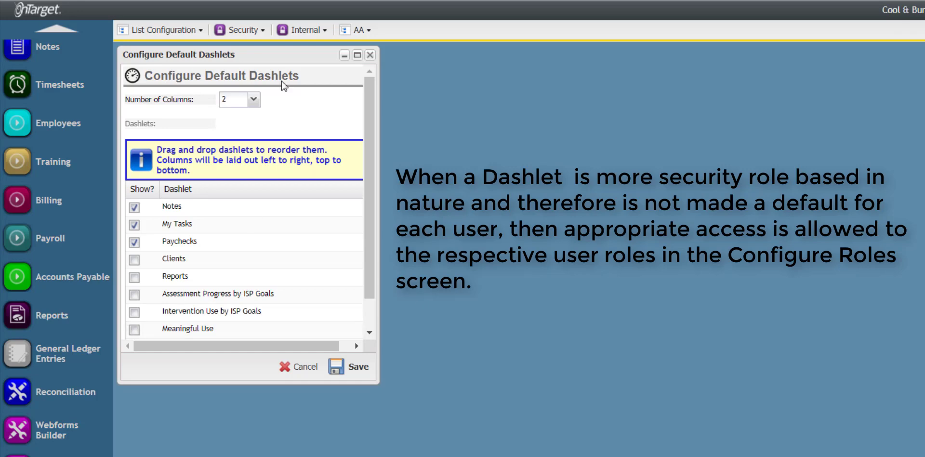
View the Dashboard permissions in the Paraprofessional Override role's desktop security, and close the role and default dashlets configurations
{"action": "left_click", "coordinate": [241, 30]}
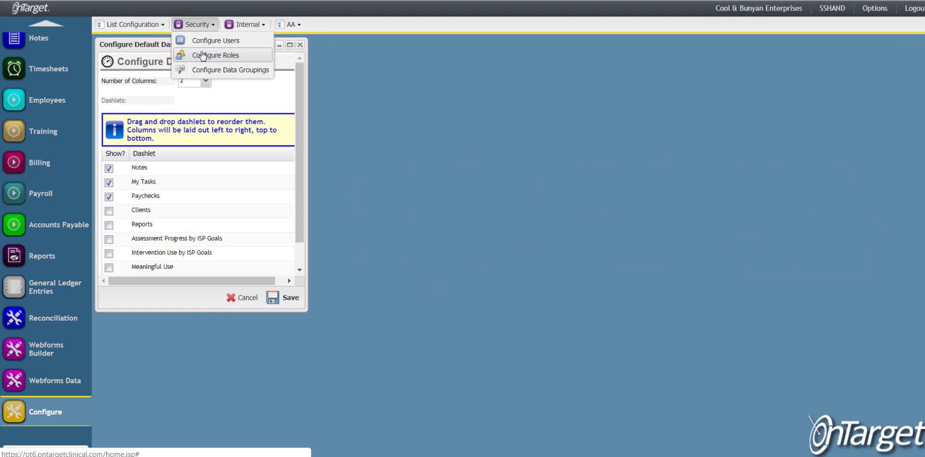
{"action": "left_click", "coordinate": [203, 56]}
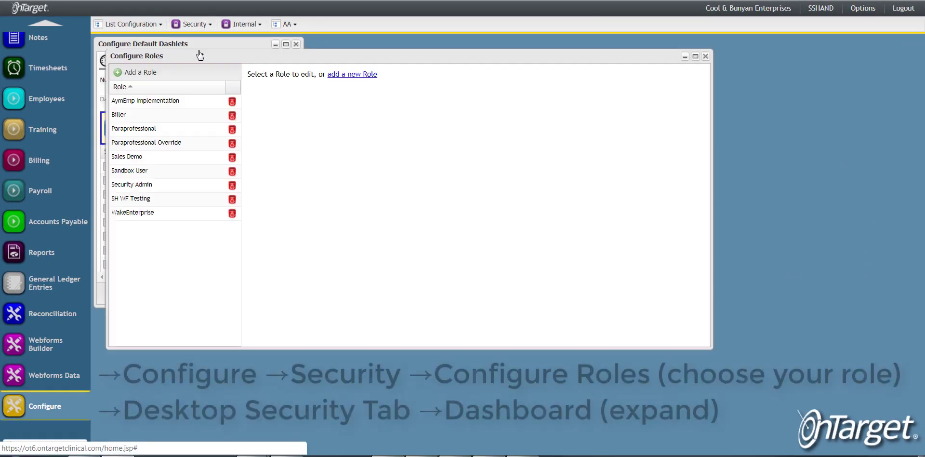
{"action": "left_click", "coordinate": [148, 144]}
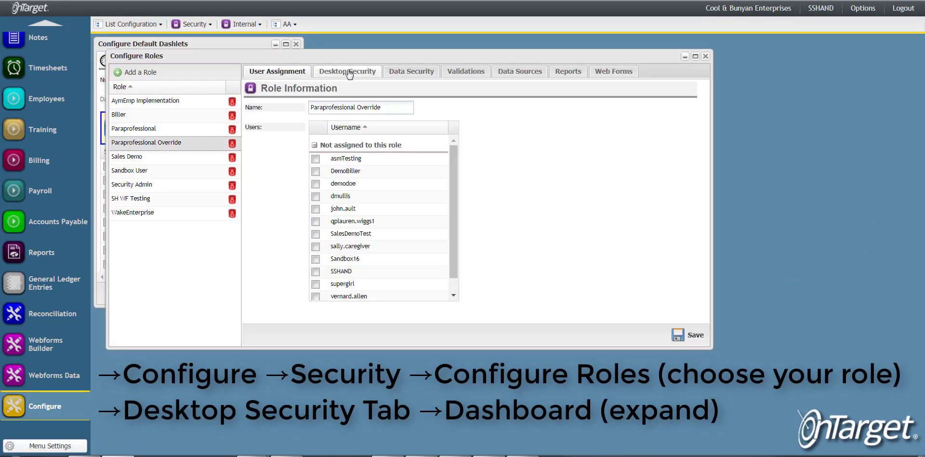
{"action": "left_click", "coordinate": [342, 70]}
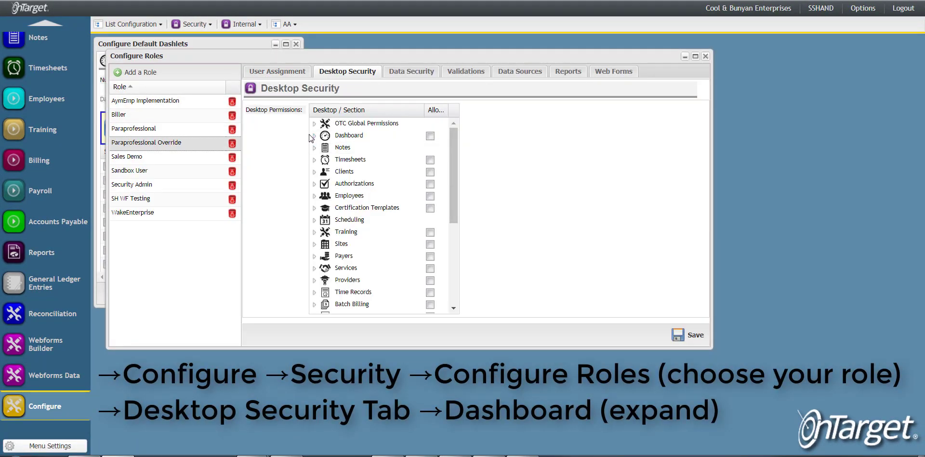
{"action": "left_click", "coordinate": [314, 136]}
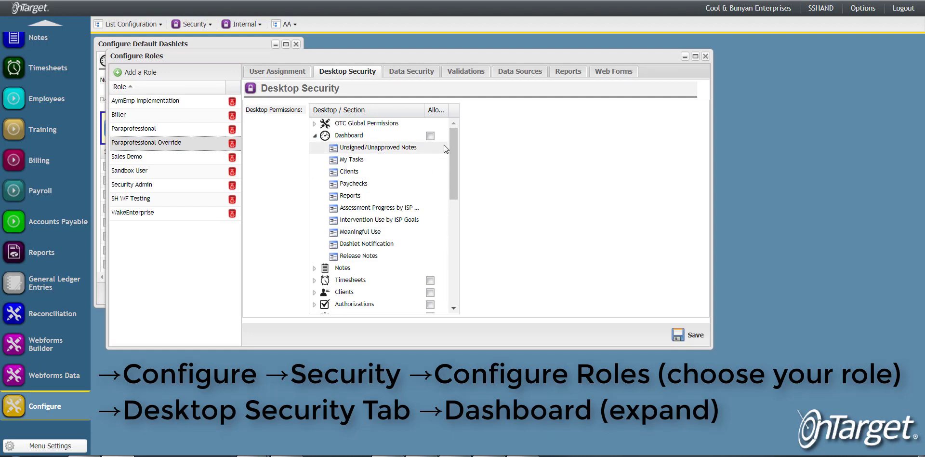
{"action": "left_click", "coordinate": [706, 57]}
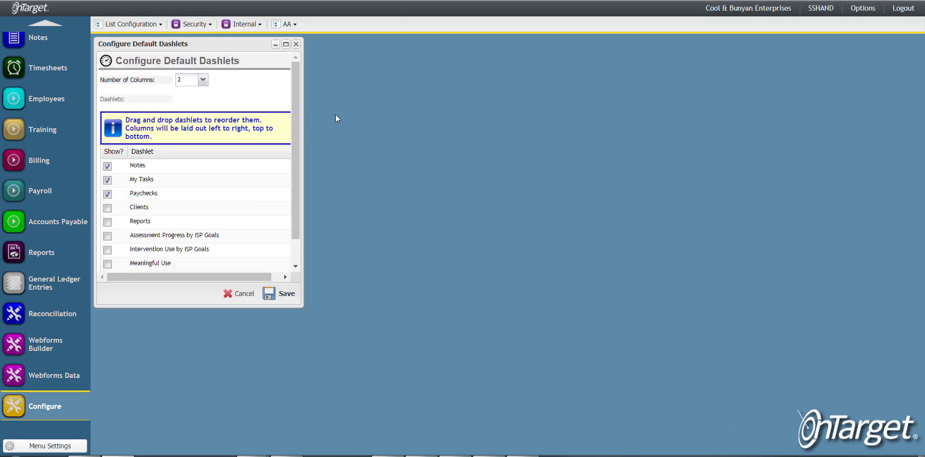
{"action": "left_click", "coordinate": [296, 44]}
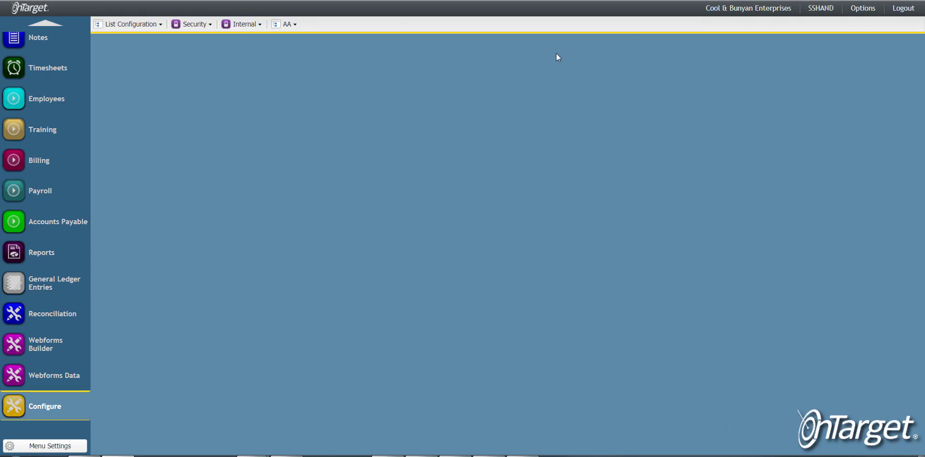
Open the Contact Support form with the OnTarget Help link
{"action": "left_click", "coordinate": [862, 9]}
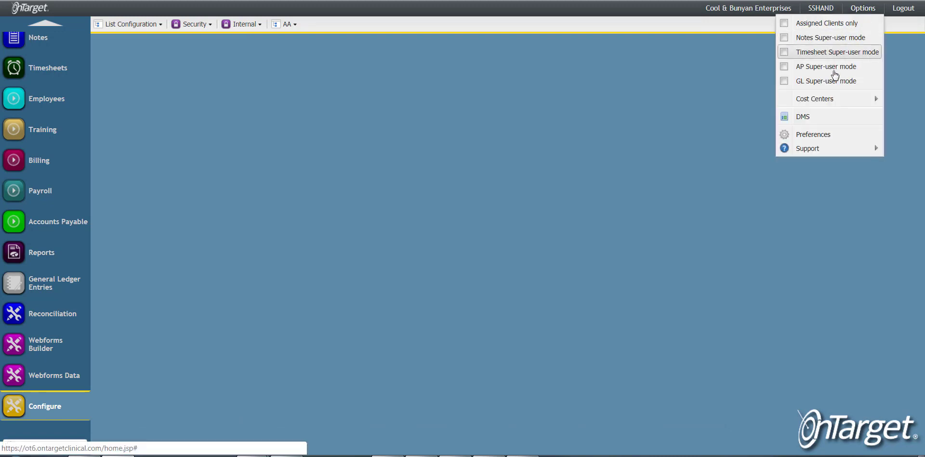
{"action": "mouse_move", "coordinate": [822, 148]}
{"action": "left_click", "coordinate": [746, 153]}
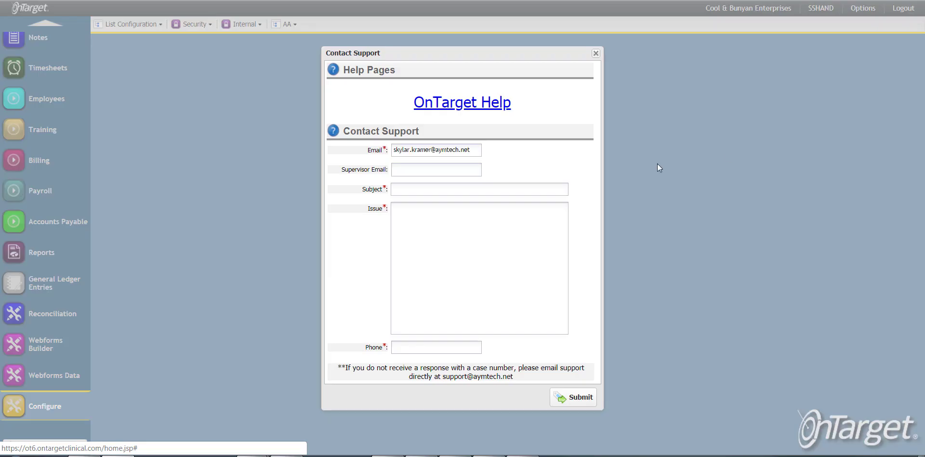